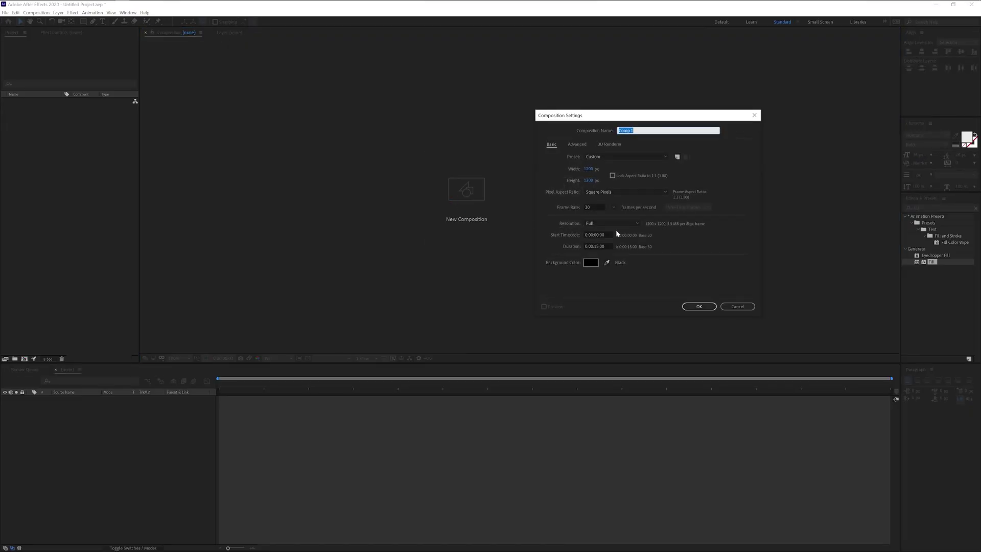
Step: Name the new composition TXT, keep it 1200×1200 px, and create it
type("TXT")
key("Tab")
left_click(589, 181)
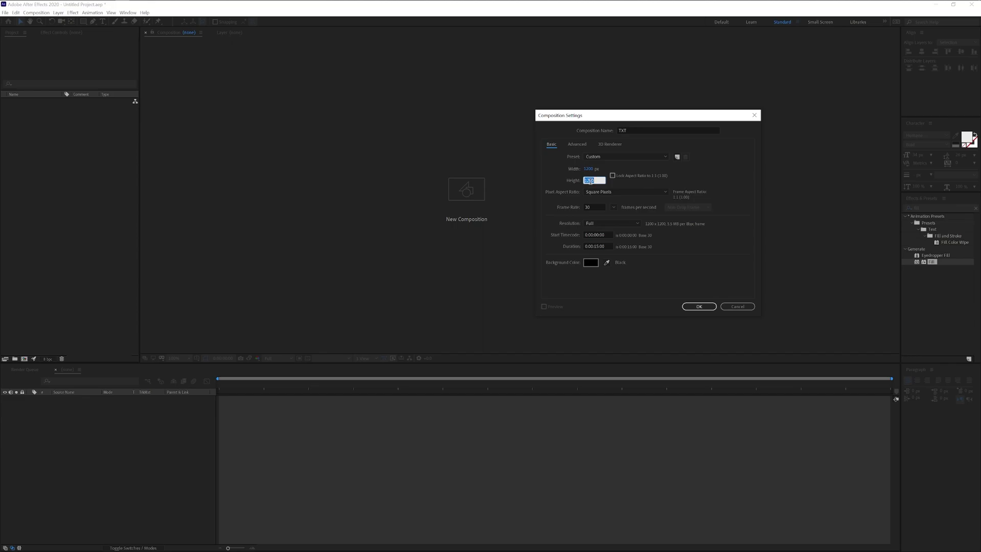
left_click(699, 306)
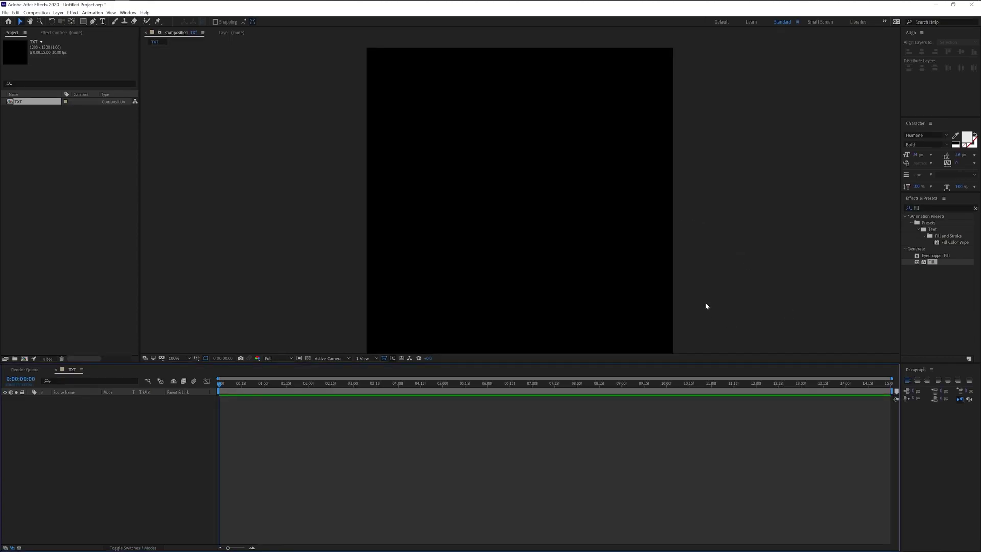
Step: Add a text layer reading PANTER in the TXT frame
key("ctrl+t")
left_click(477, 166)
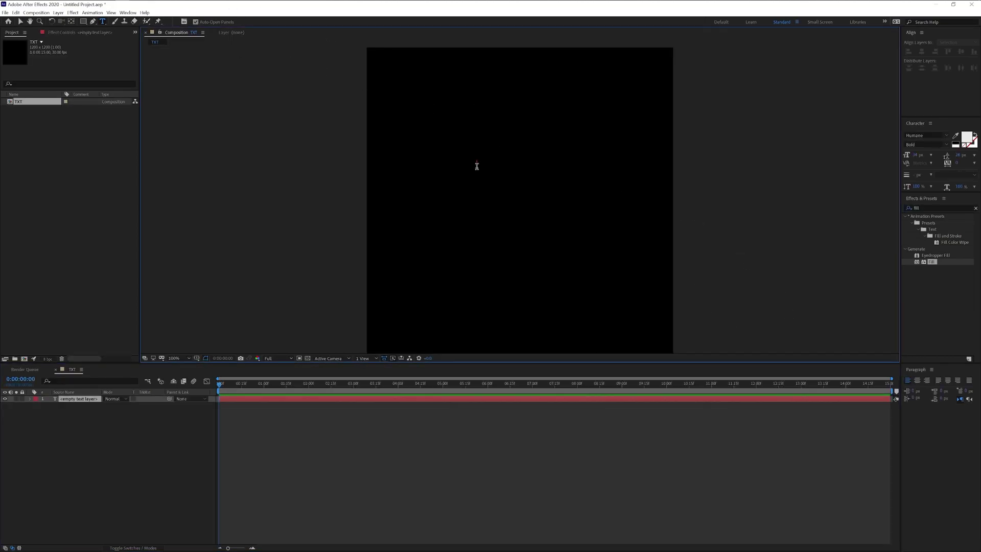
type("PANTER")
key("Escape")
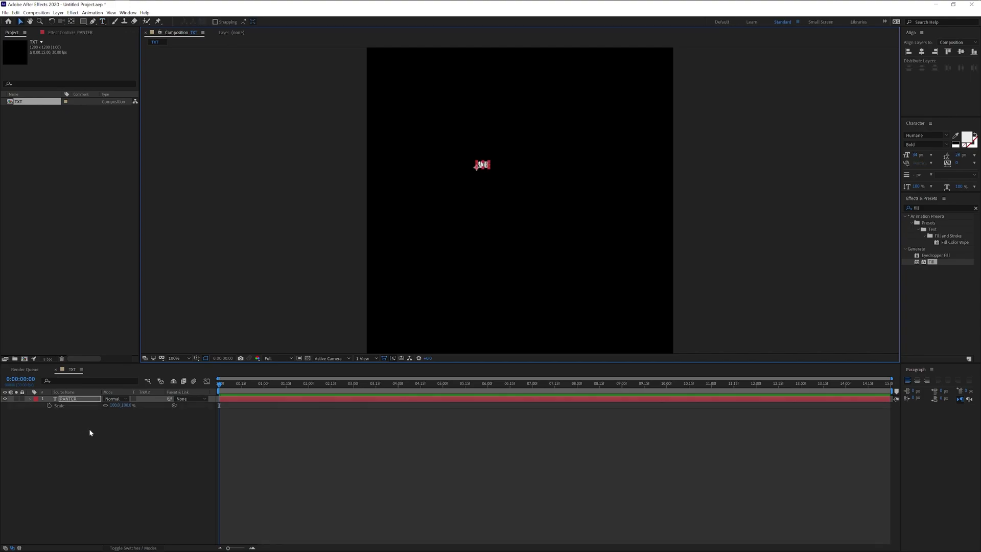
Step: Scale PANTER up, centre it horizontally, and keep the Humane Bold font
key("v")
key("s")
left_click_drag(111, 407, 610, 415)
left_click(921, 51)
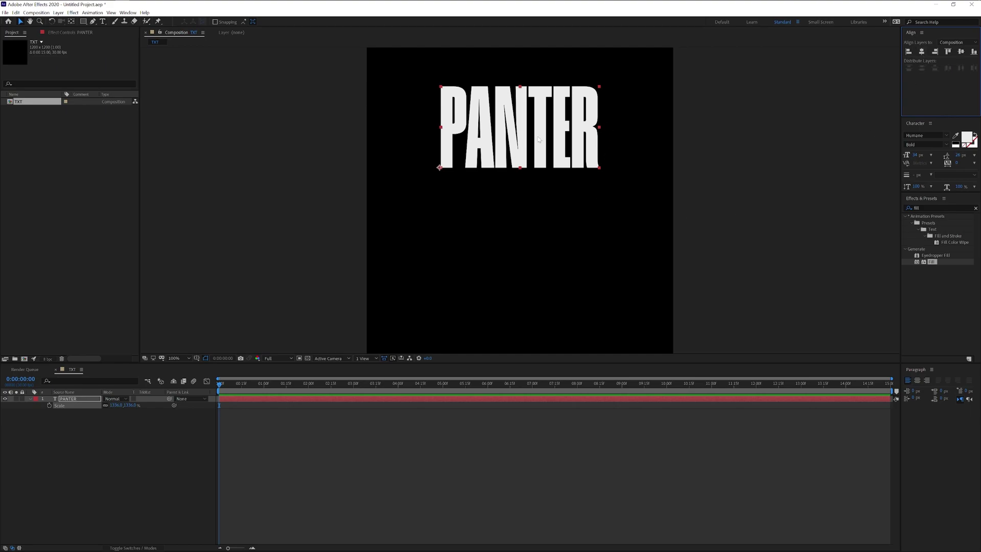
left_click(926, 135)
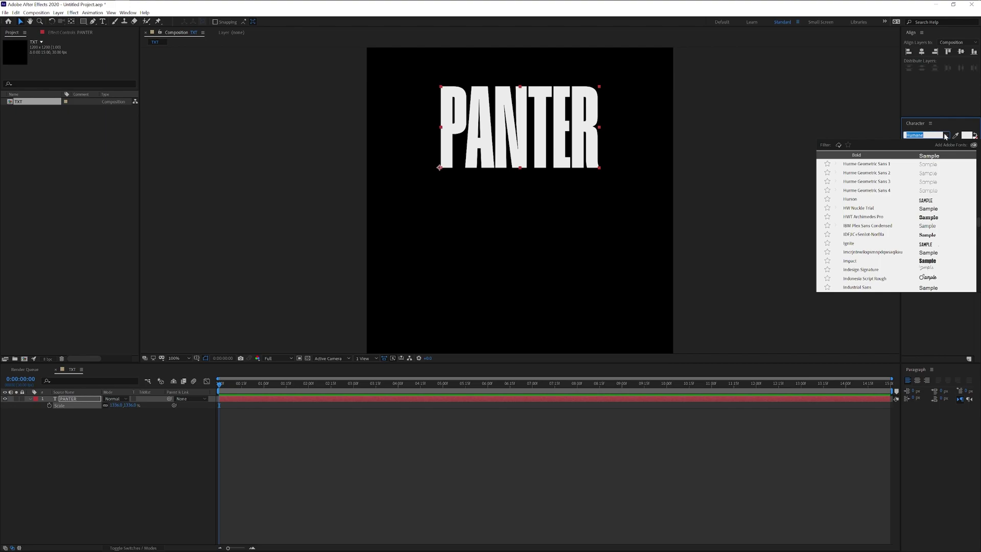
left_click(946, 136)
Step: Create a composition named Stretch and place the TXT comp in its timeline
right_click(62, 180)
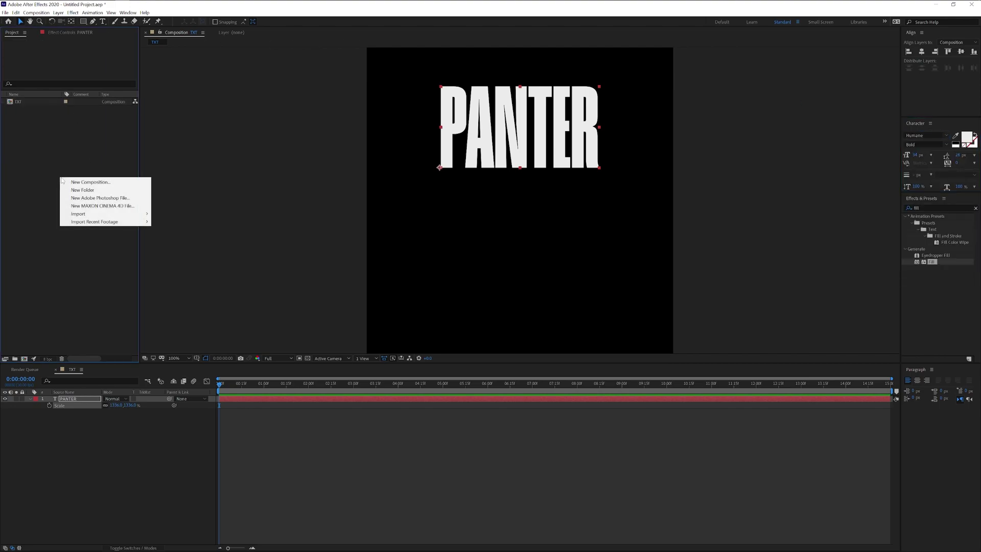
left_click(107, 182)
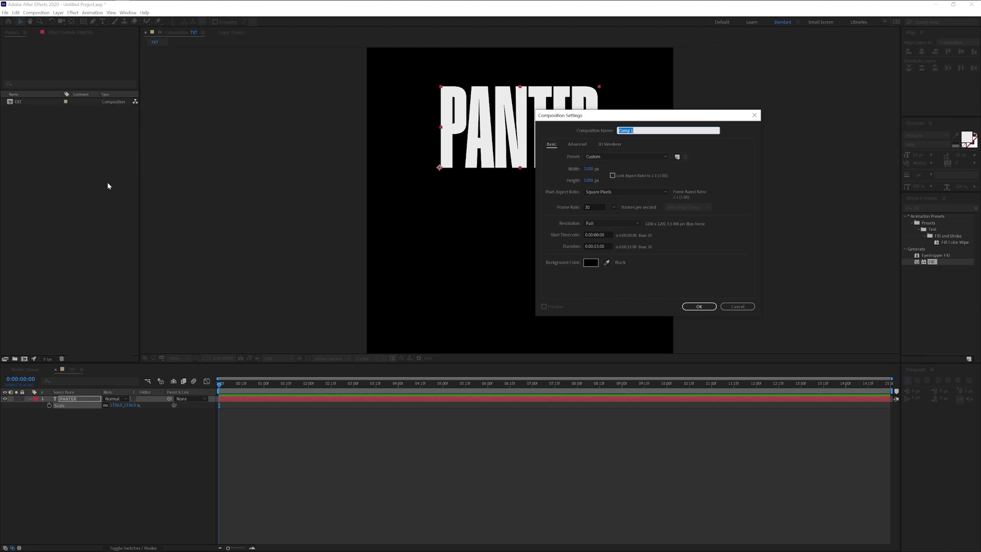
type("Stretch")
key("Return")
left_click_drag(20, 109, 114, 471)
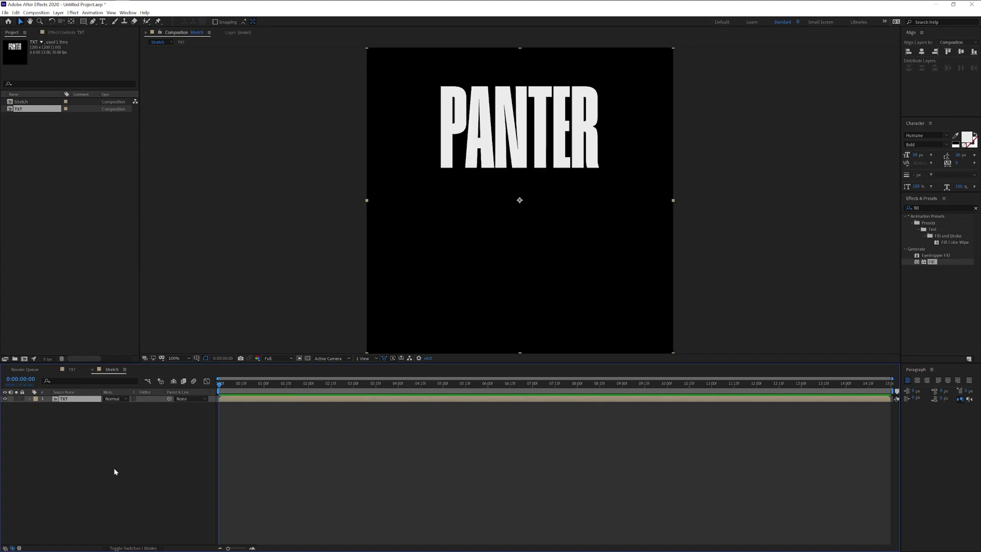
Step: Add a dark grey solid named Mask and raise it to cover PANTER's top half
right_click(115, 472)
mouse_move(142, 473)
left_click(242, 411)
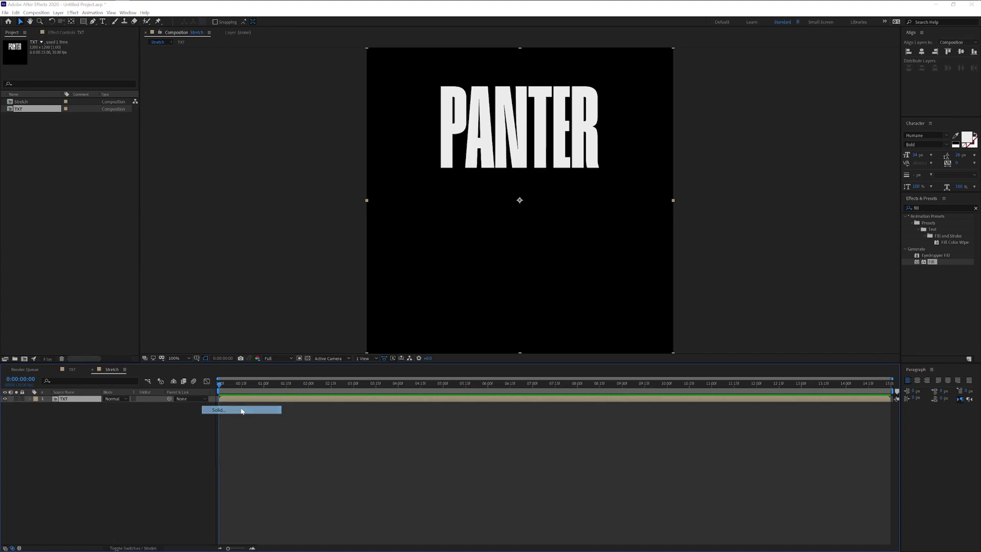
type("Mask")
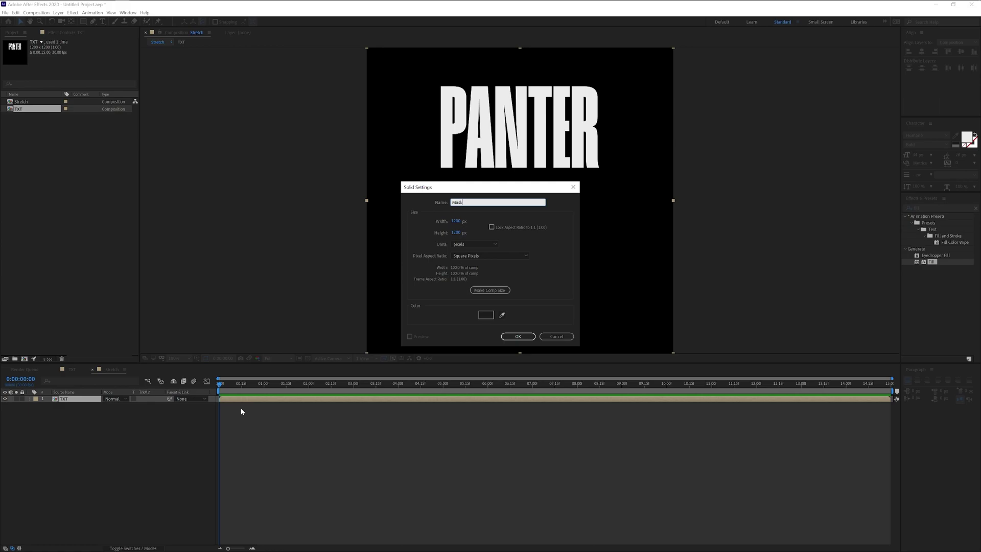
left_click(486, 314)
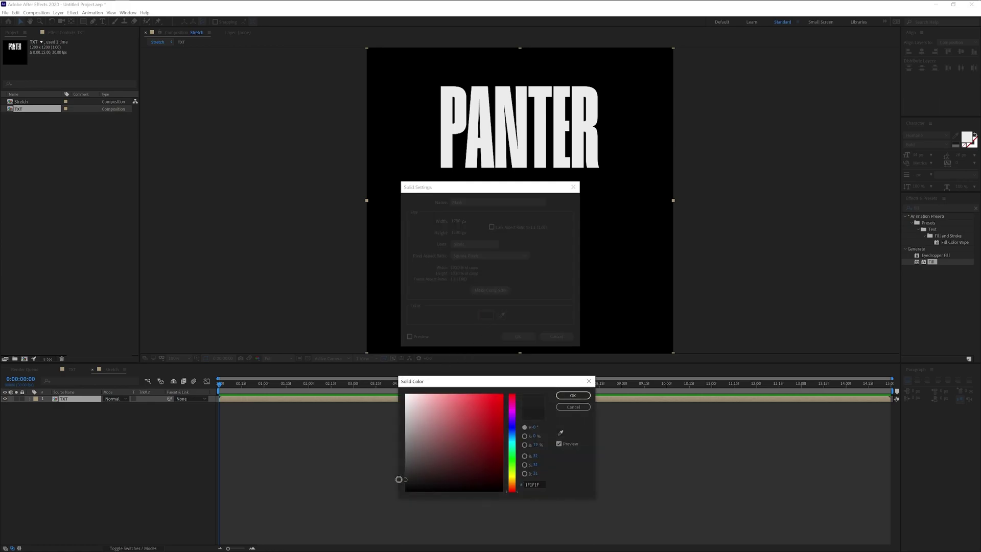
left_click(572, 395)
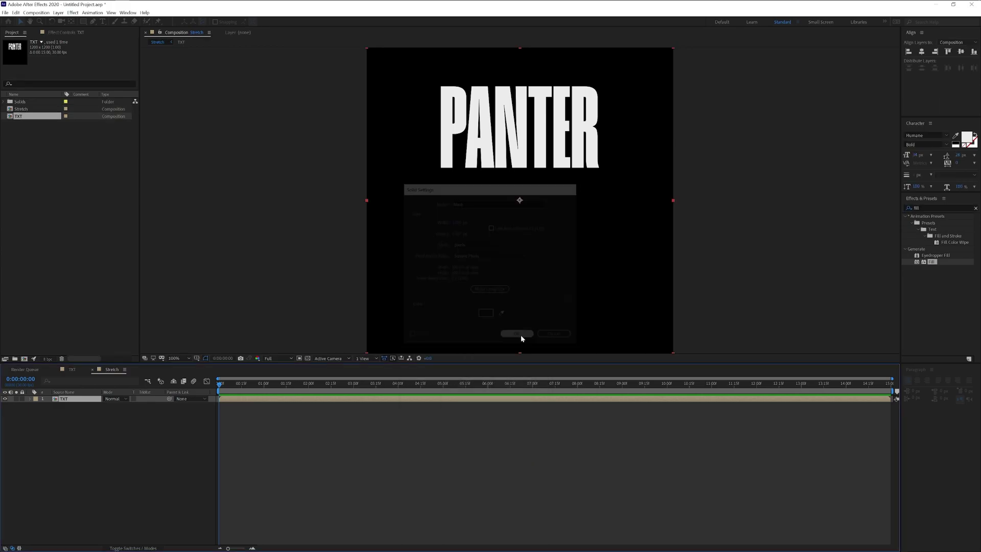
left_click(517, 336)
left_click_drag(592, 327, 597, 112)
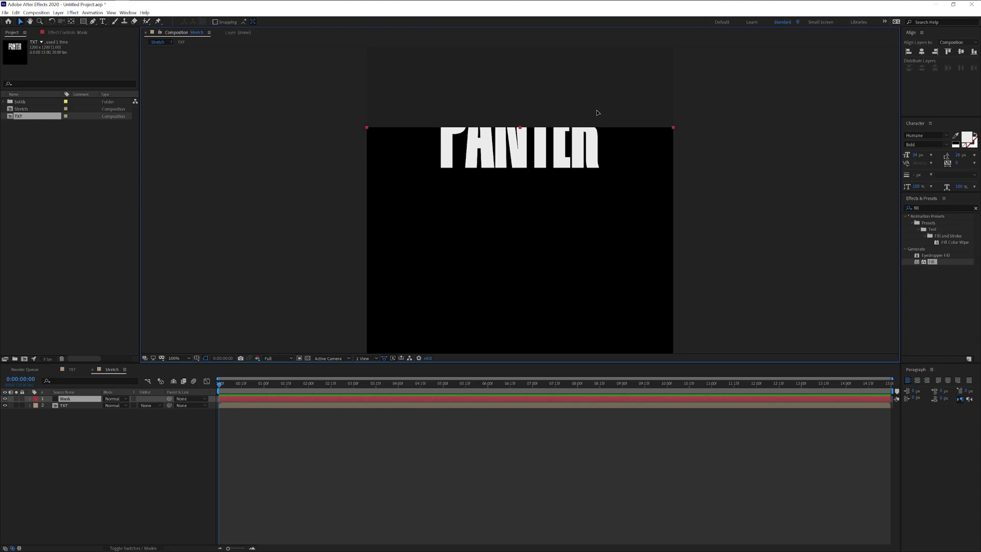
key("Return")
Step: Use Mask as TXT's alpha matte and duplicate the Mask/TXT pair
left_click(151, 405)
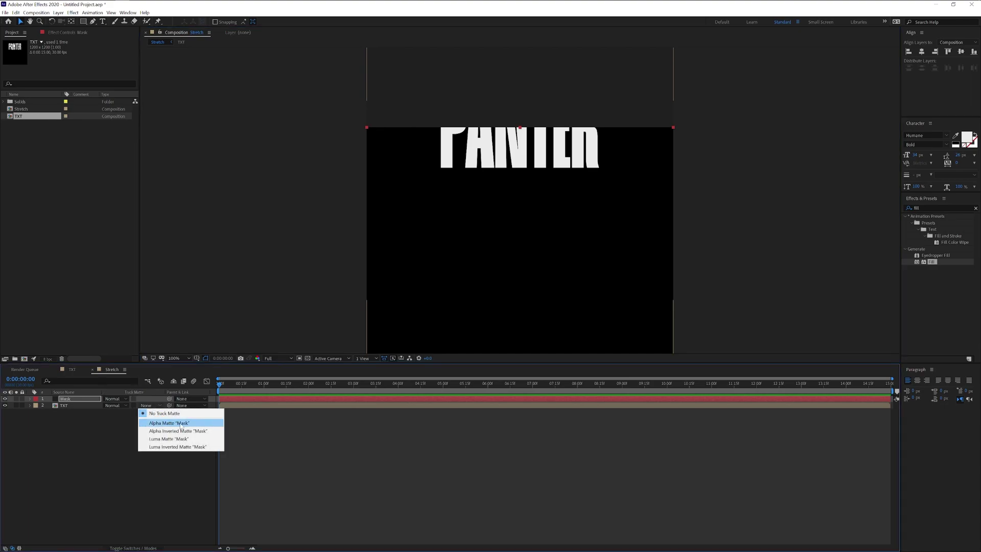
left_click(186, 423)
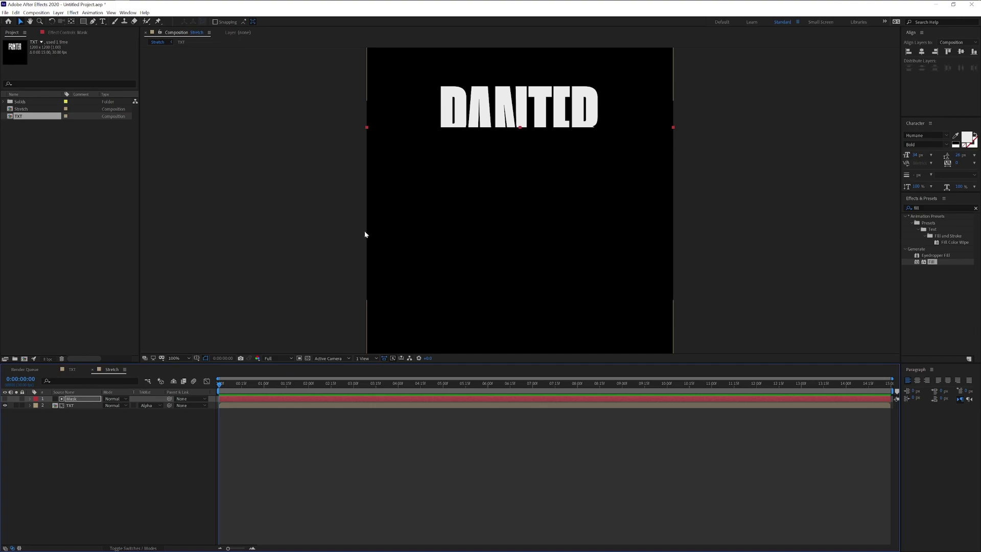
left_click(79, 405)
key("ctrl+d")
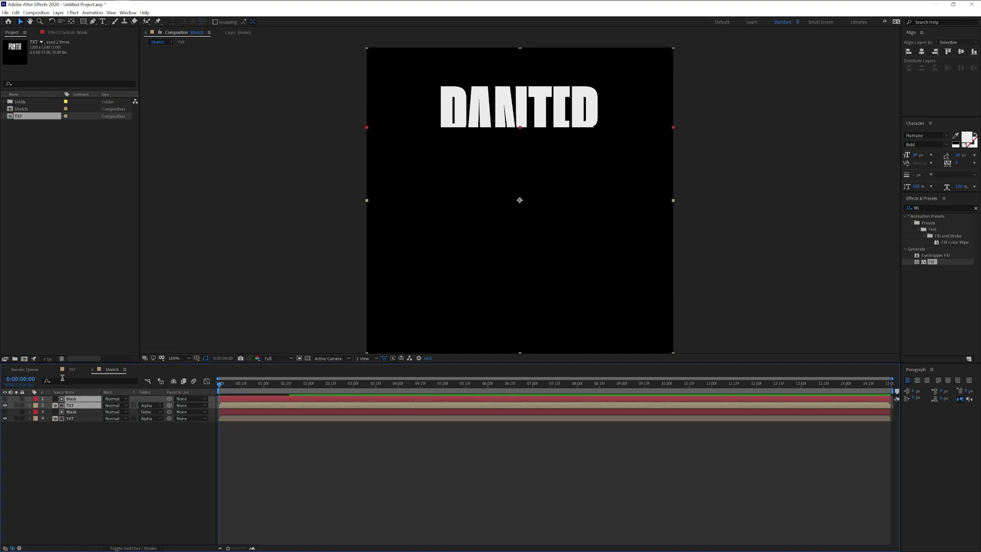
Step: Set the lower TXT copy to Alpha Inverted Matte and check its half alone
left_click(76, 418)
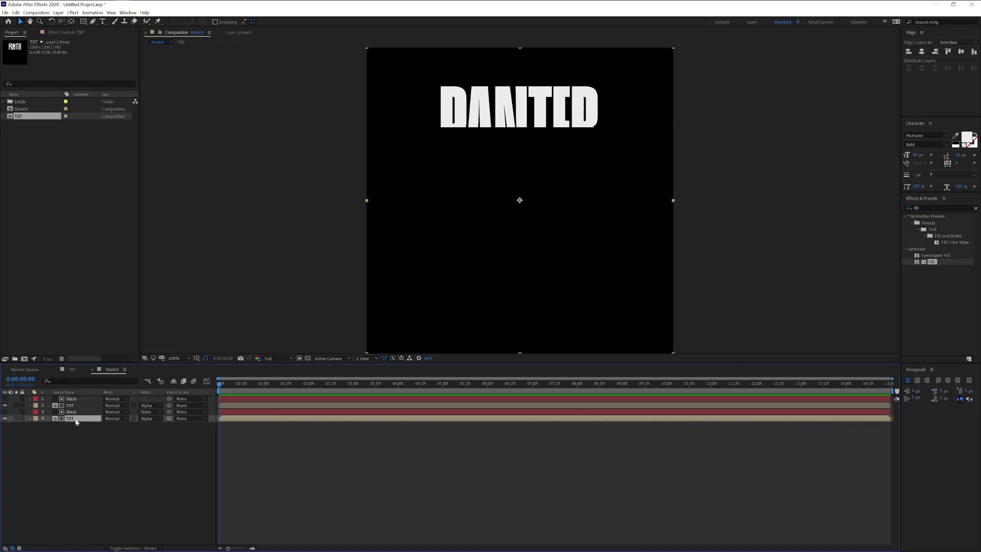
left_click(146, 418)
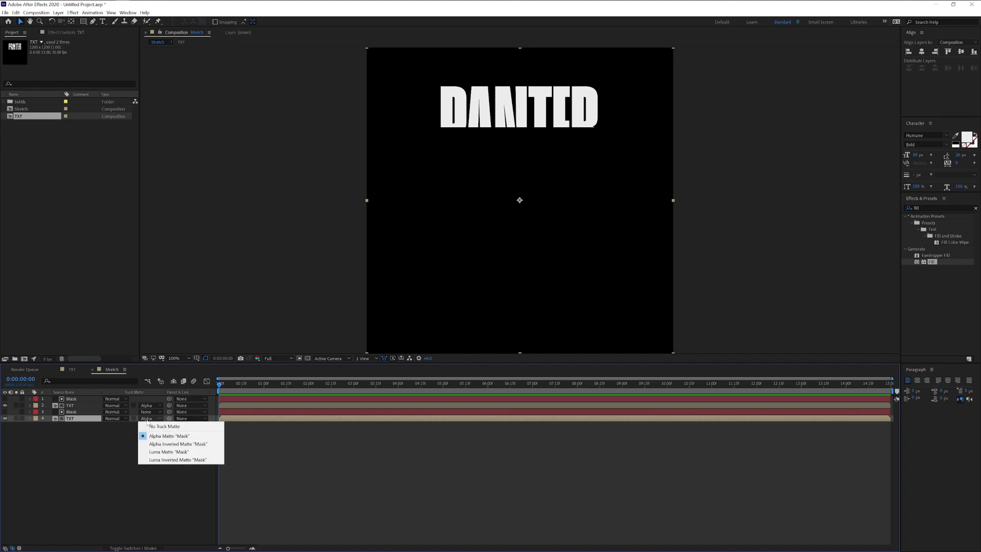
left_click(176, 444)
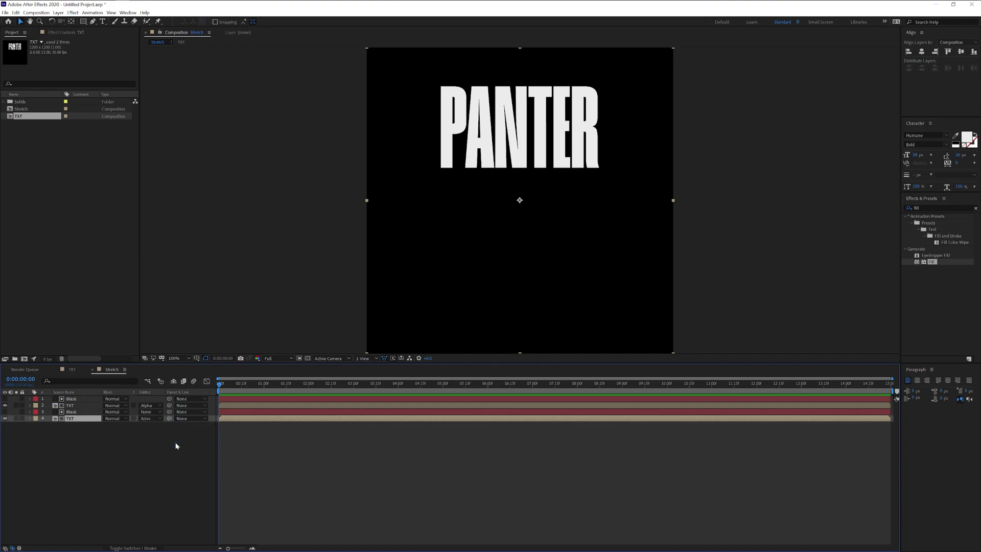
left_click(5, 405)
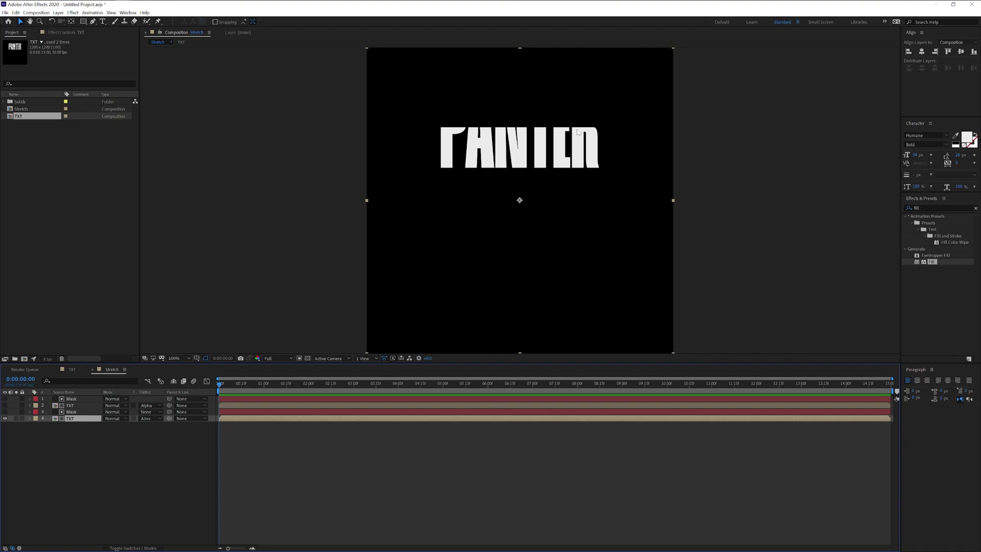
left_click(5, 405)
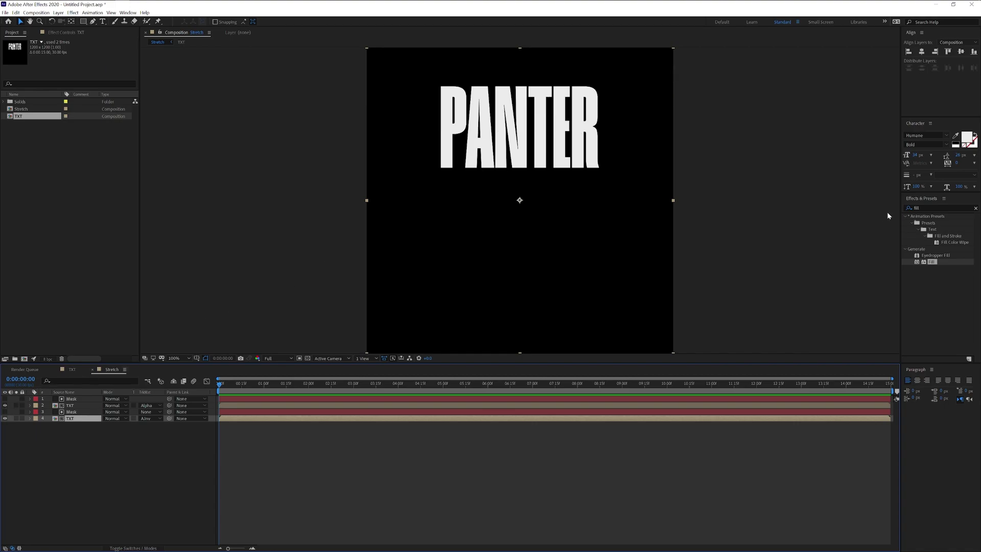
Step: Search effects for 'cc sc' and apply CC Scale Wipe to the lower TXT copy
left_click(975, 208)
left_click(958, 208)
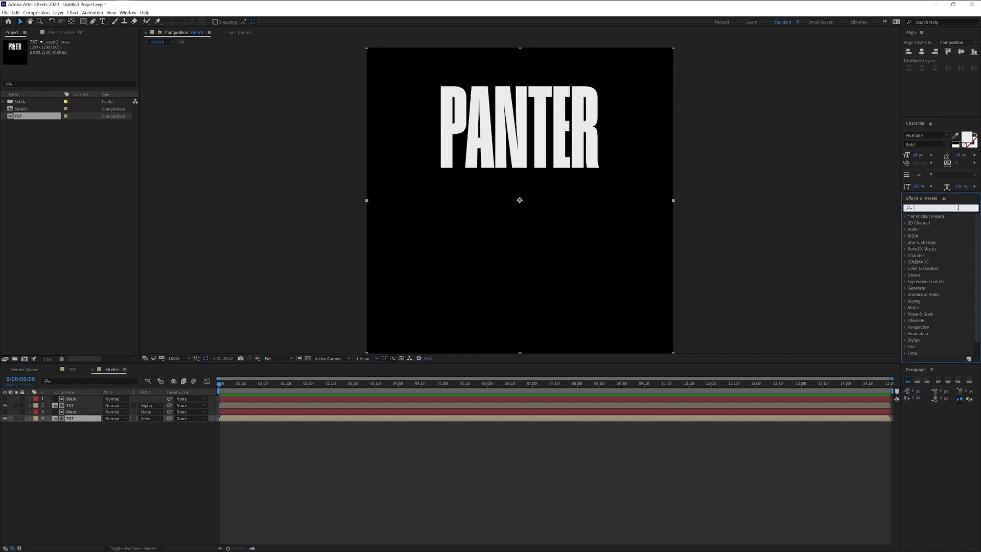
type("cc sc")
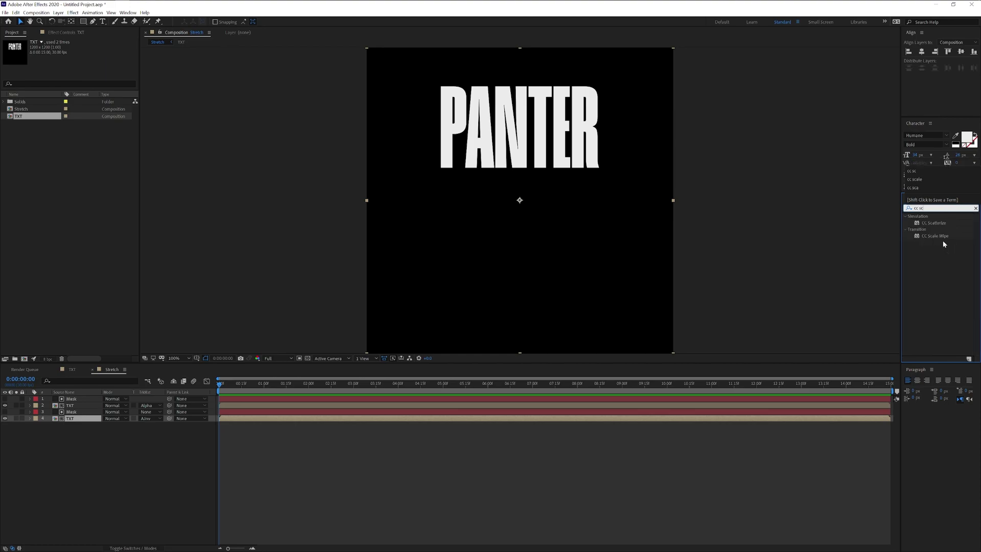
left_click_drag(939, 235, 74, 419)
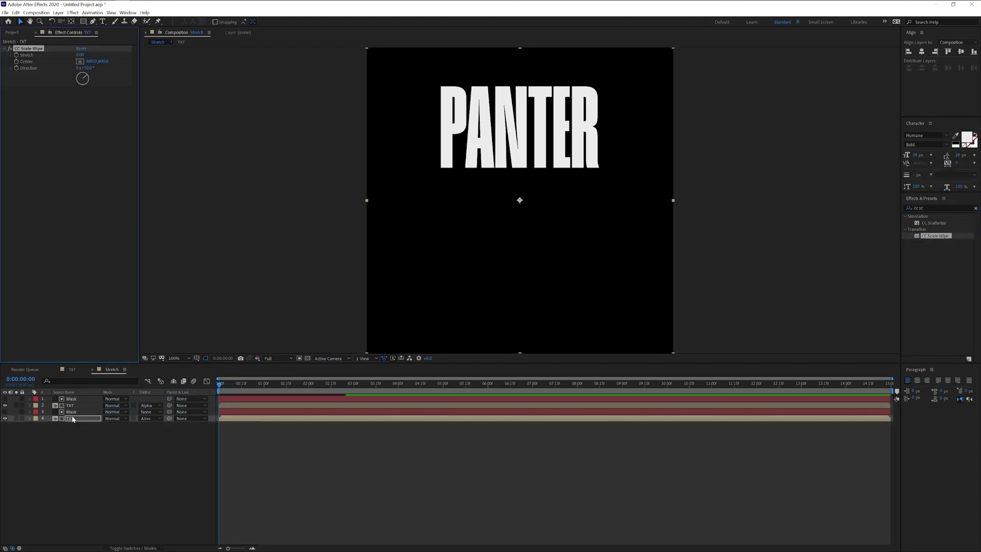
Step: Set CC Scale Wipe direction to 180° and tune Stretch so letters reach the bottom
left_click(88, 67)
type("180")
key("Return")
left_click_drag(161, 61, 32, 55)
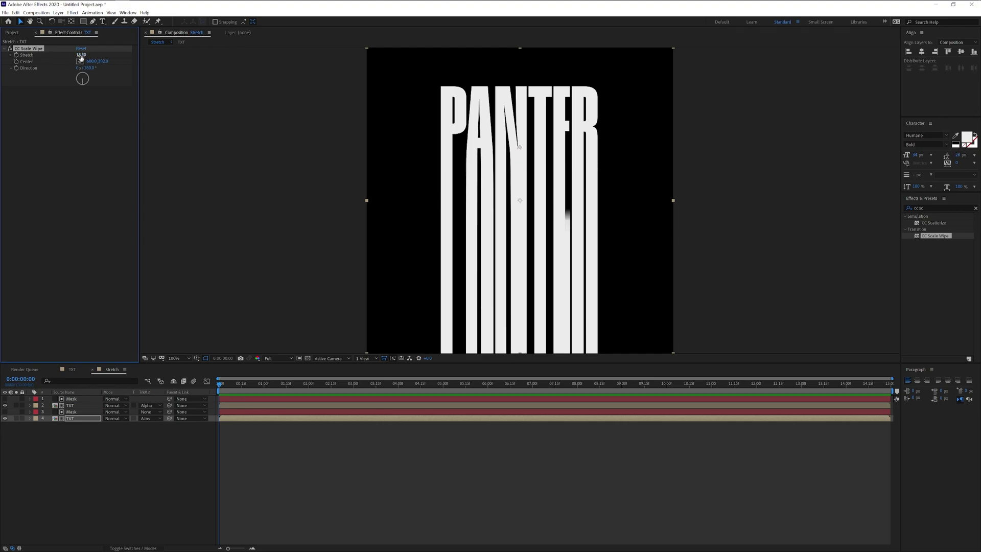
left_click_drag(80, 58, 114, 57)
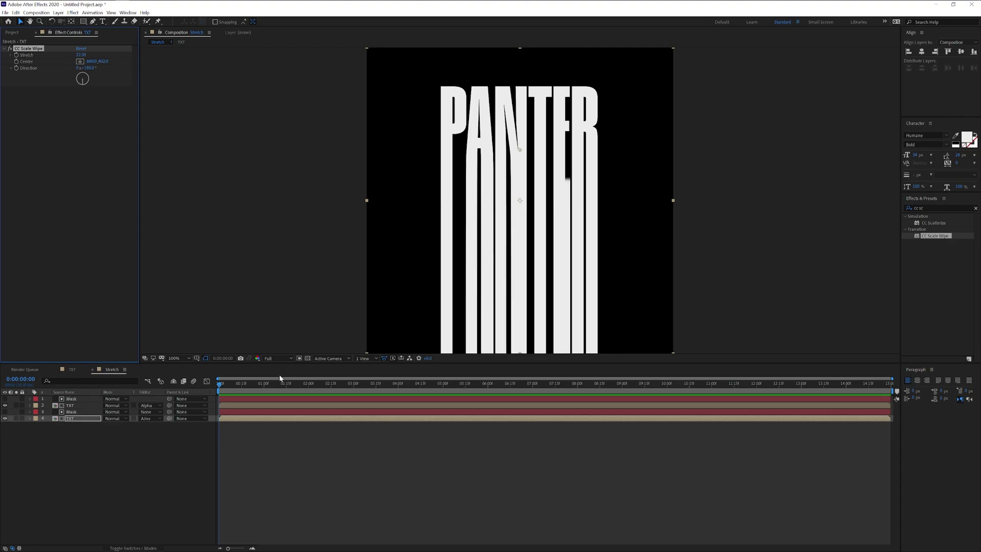
Step: Keyframe the Scale Wipe Stretch value at 0 at the start of the timeline
left_click(308, 386)
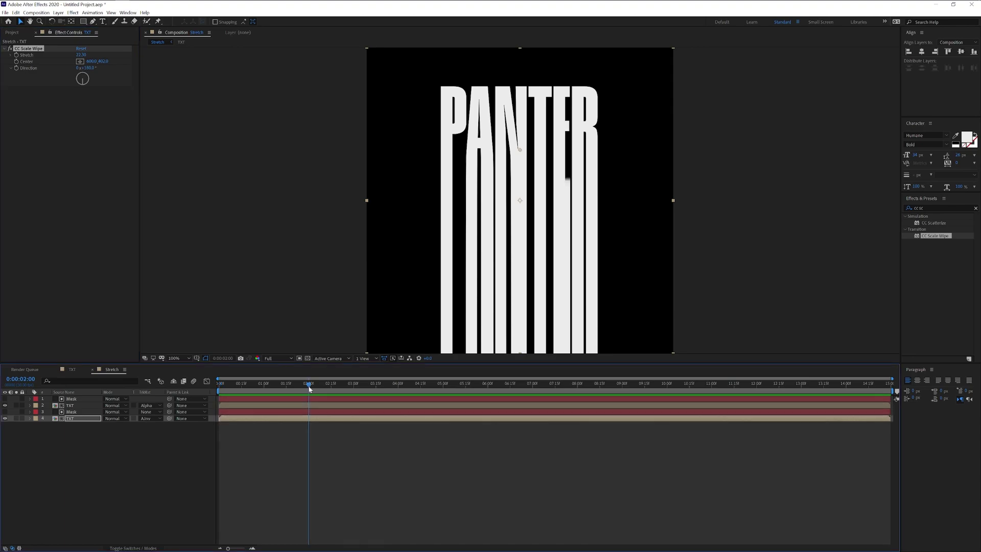
left_click(17, 58)
left_click_drag(249, 384, 214, 387)
left_click(80, 55)
type("0")
key("Return")
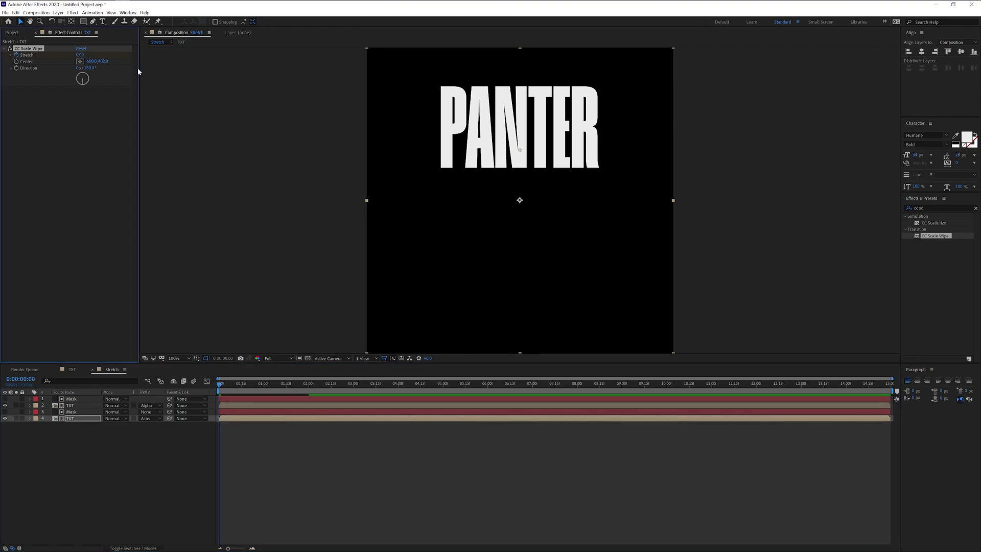
Step: Copy the peak Stretch keyframe to 0:00:03:00
left_click_drag(220, 386, 288, 387)
key("u")
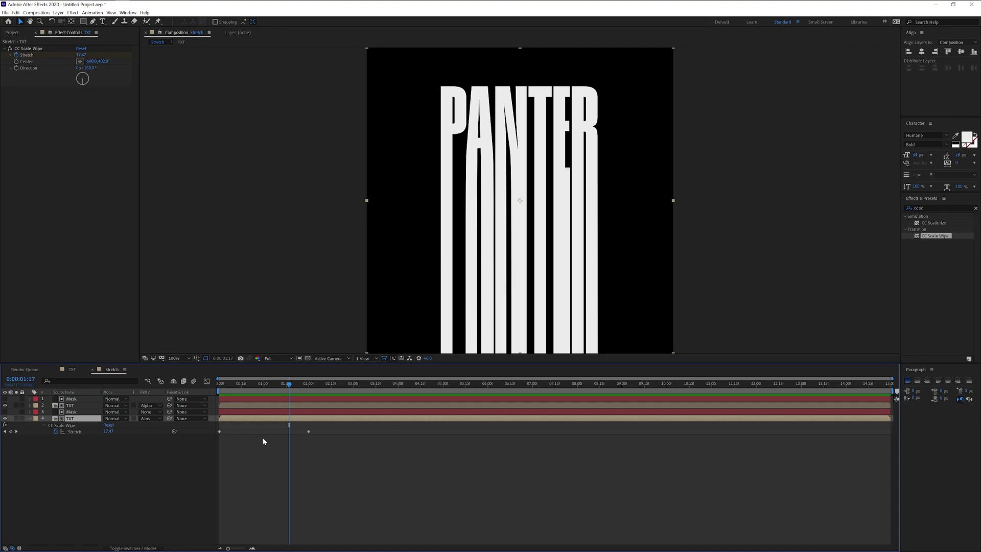
left_click_drag(361, 470, 296, 427)
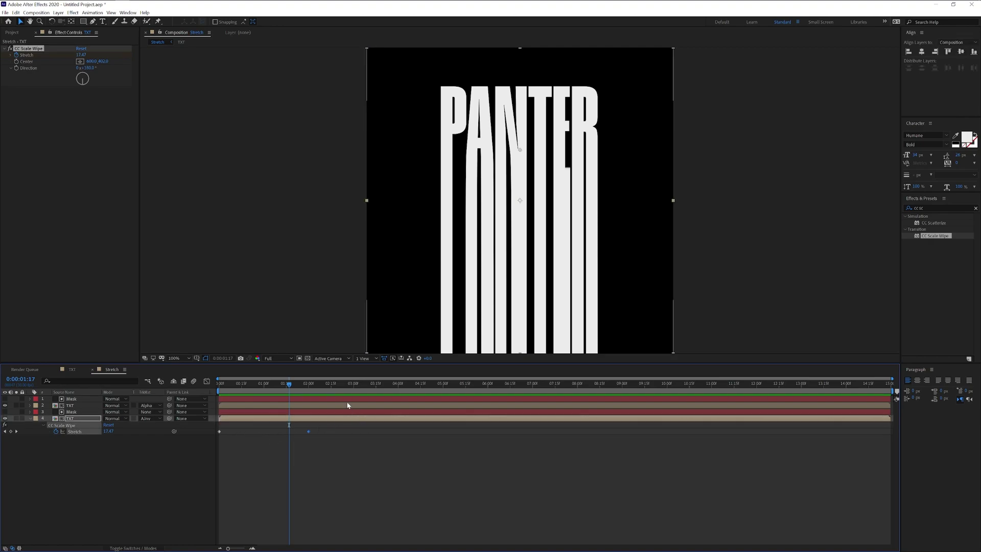
left_click(353, 386)
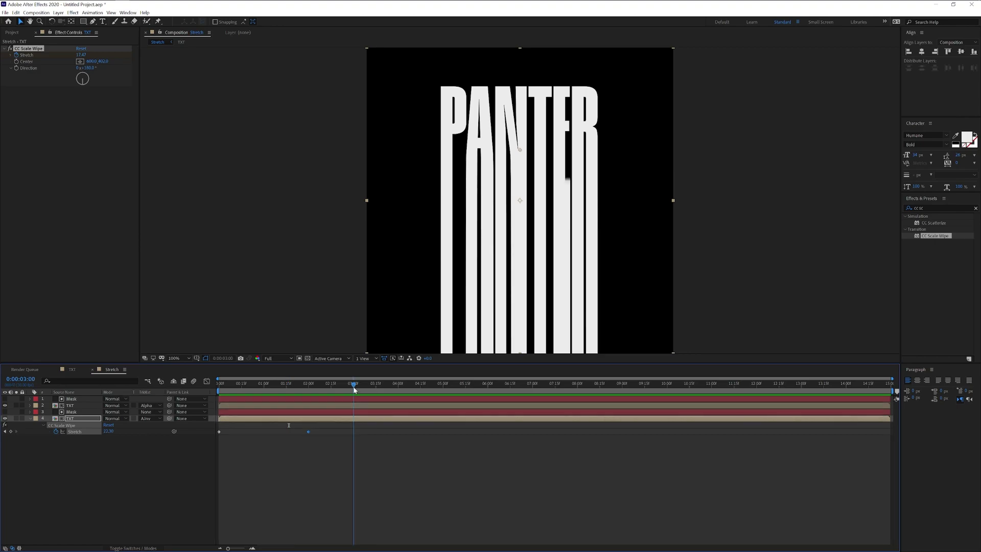
left_click_drag(241, 427, 215, 436)
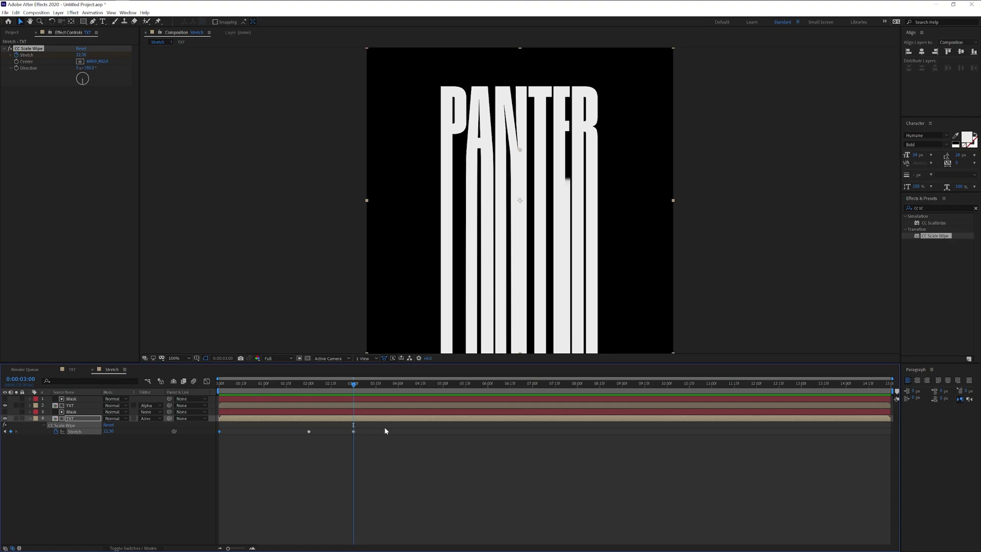
Step: Copy the 0 Stretch keyframe to 5 seconds, end the work area at 0:05, and preview
left_click(442, 386)
left_click_drag(891, 391, 446, 410)
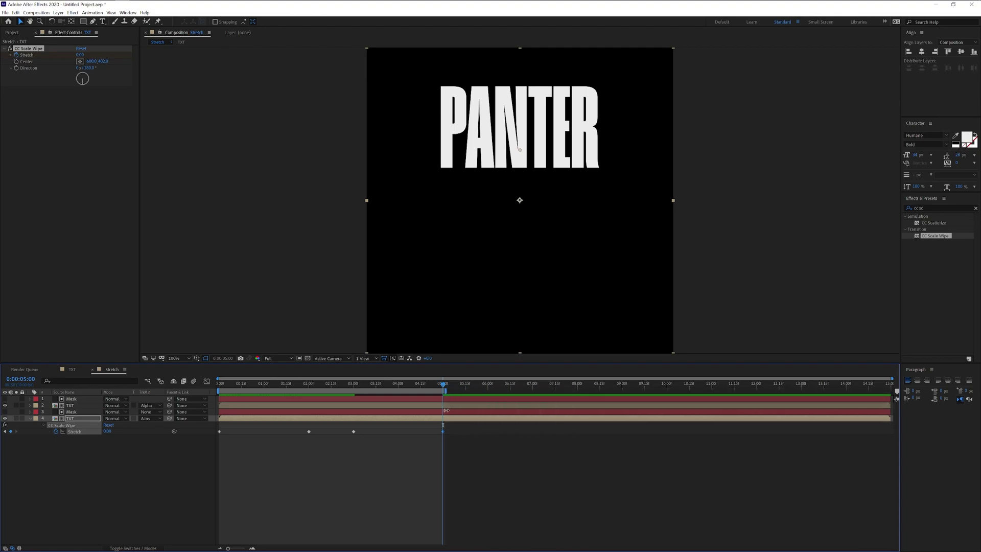
key("space")
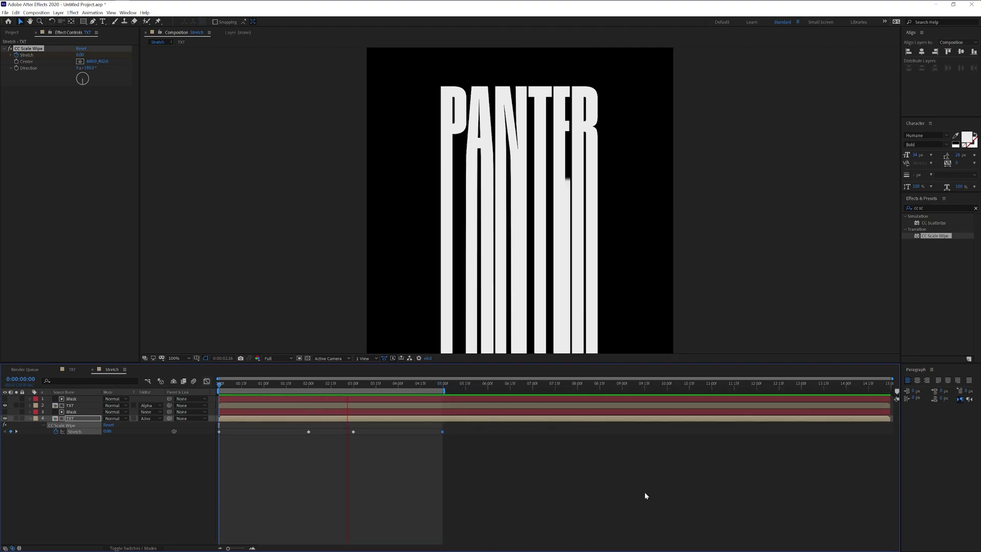
key("space")
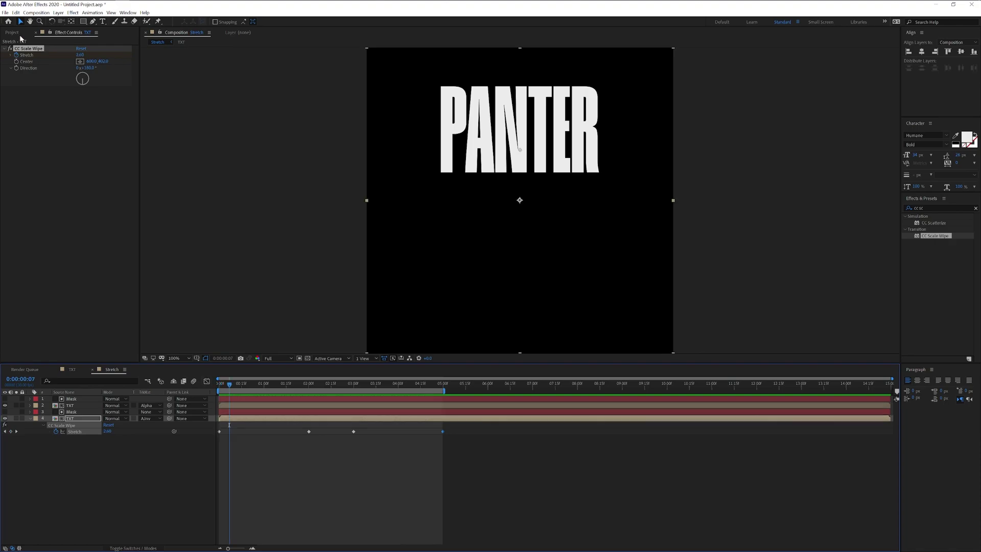
Step: Create a composition named Liquify and place the Stretch comp in its timeline
left_click(15, 32)
right_click(63, 170)
left_click(80, 174)
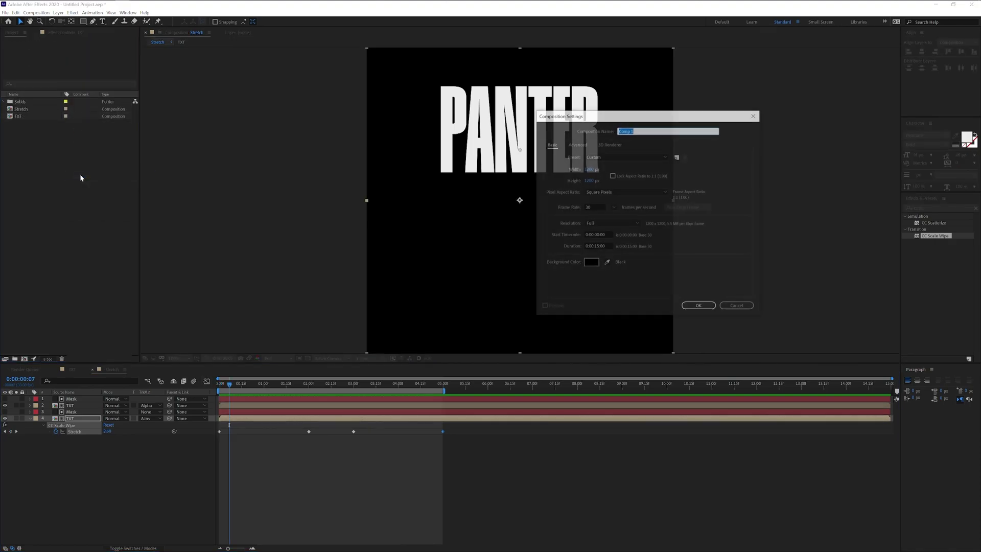
type("L")
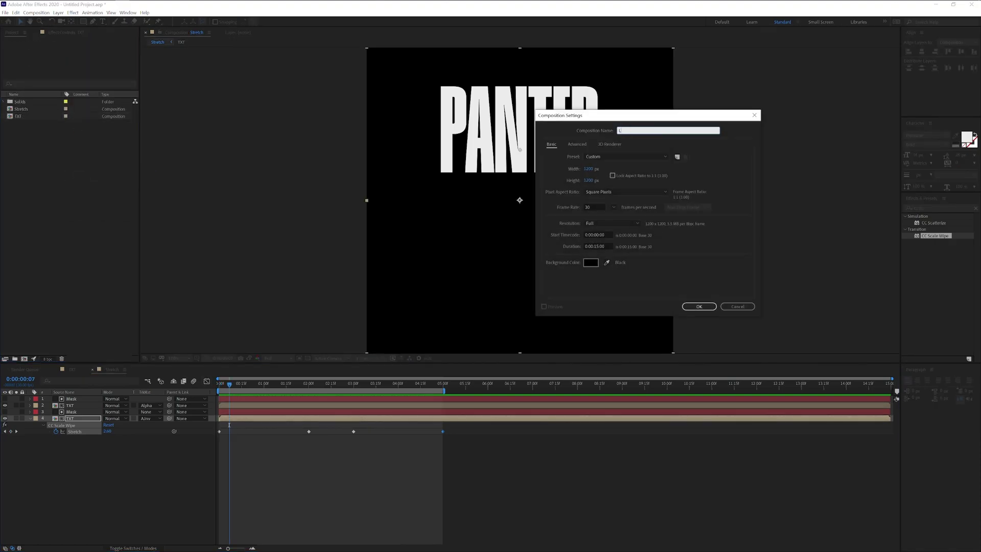
type("iquify")
key("Return")
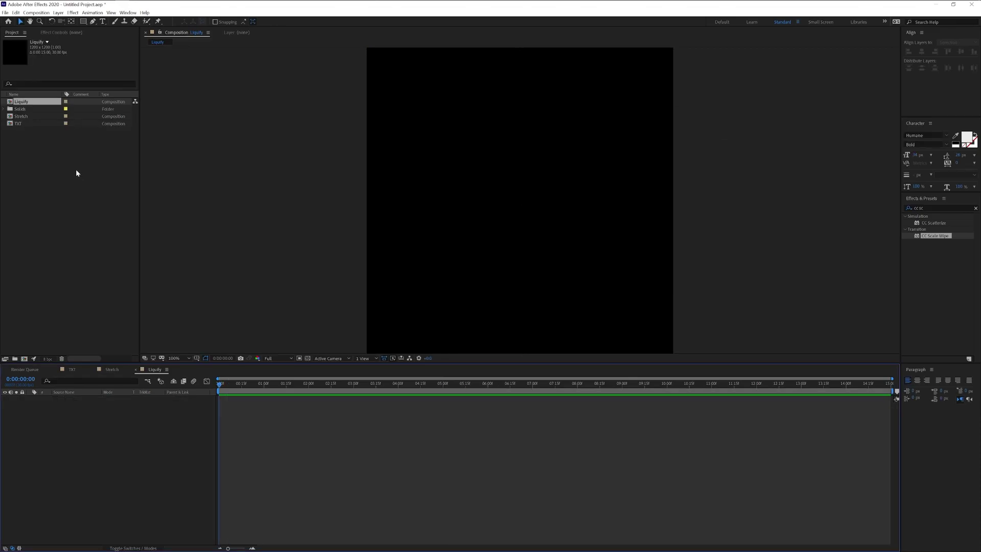
mouse_move(23, 119)
left_mouse_down()
mouse_move(90, 308)
mouse_move(103, 436)
left_mouse_up()
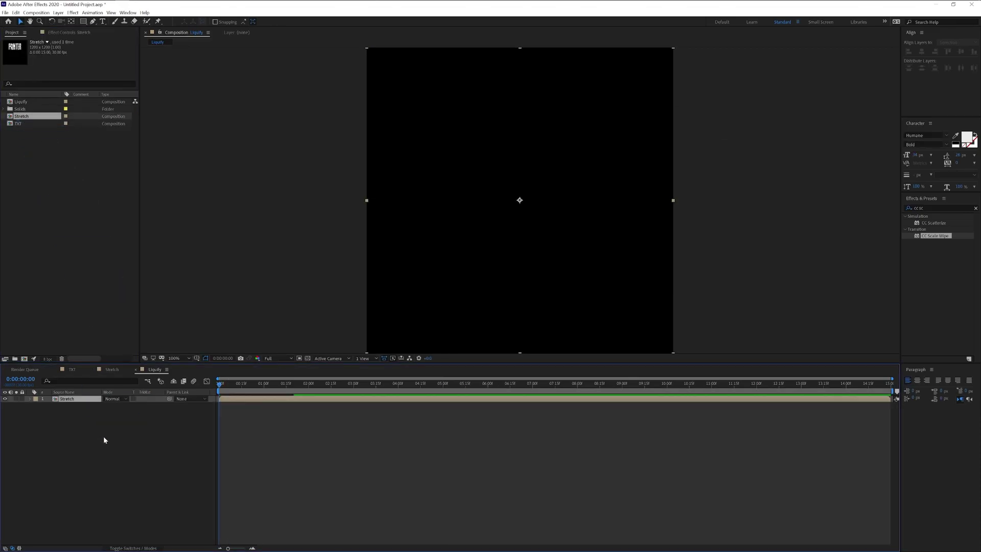
left_click_drag(249, 384, 323, 388)
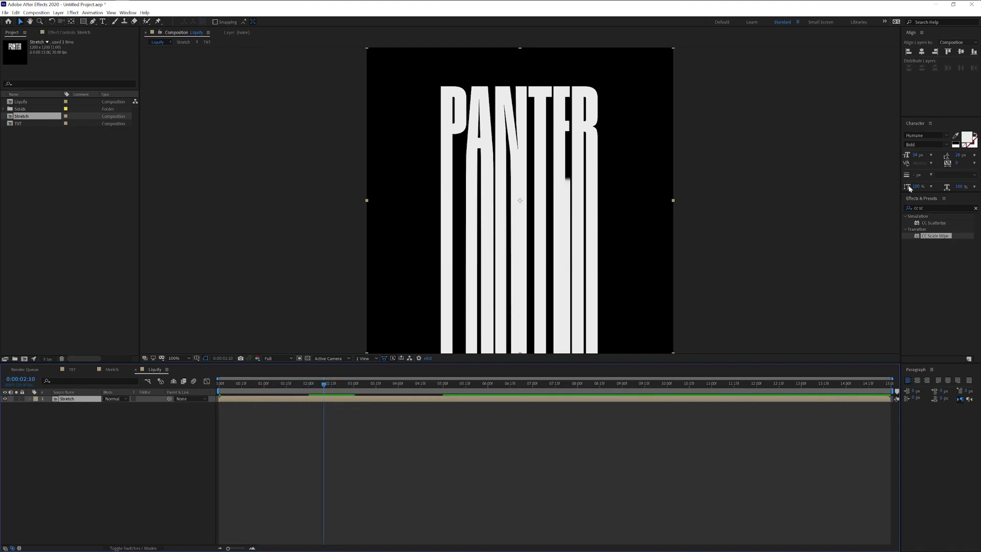
Step: Apply the Liquify effect to the Stretch layer and enlarge its warp brush to 230
left_click(975, 207)
left_click(960, 207)
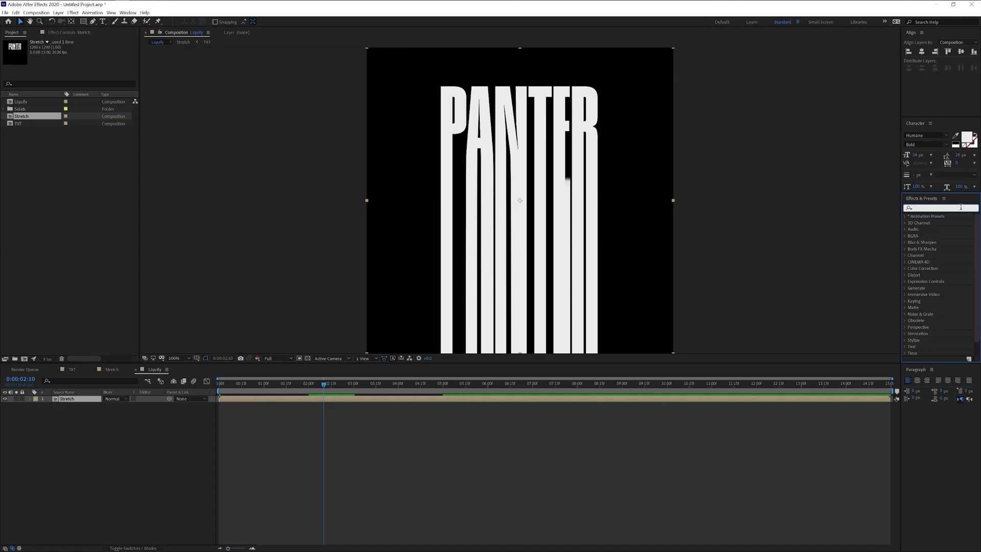
type("liqui")
mouse_move(928, 222)
left_mouse_down()
mouse_move(94, 434)
mouse_move(73, 401)
left_mouse_up()
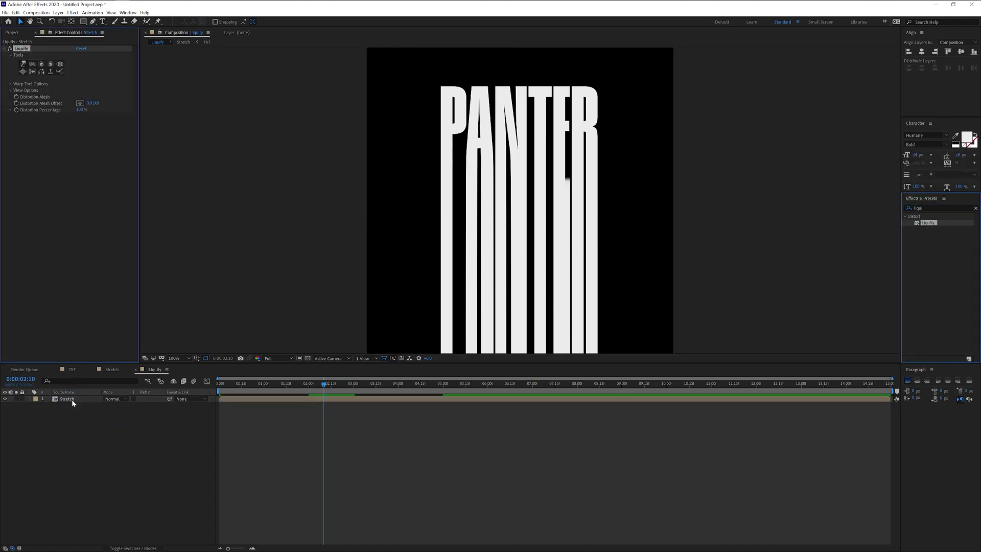
left_click(11, 84)
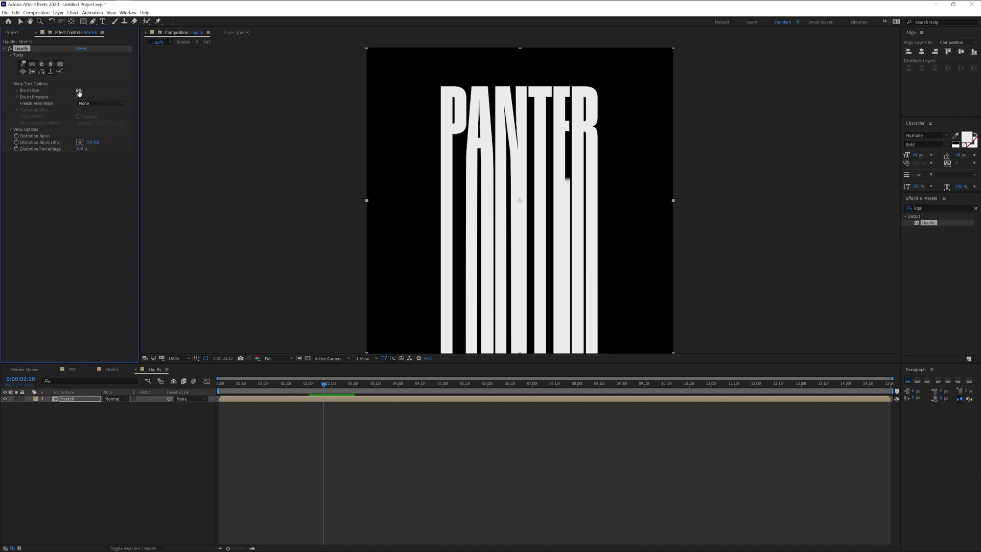
left_click_drag(79, 90, 92, 90)
left_click_drag(79, 90, 86, 90)
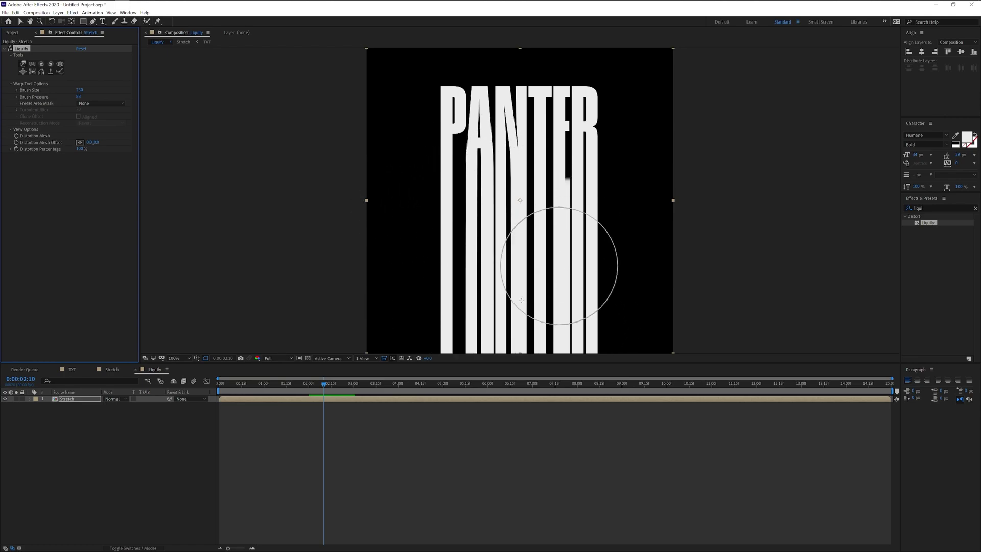
Step: Warp the bottoms of PANTER's stretched strokes into wavy curves with a 128 Liquify brush, then preview
mouse_move(453, 330)
left_mouse_down()
mouse_move(416, 357)
mouse_move(356, 368)
mouse_move(536, 276)
mouse_move(569, 286)
left_mouse_up()
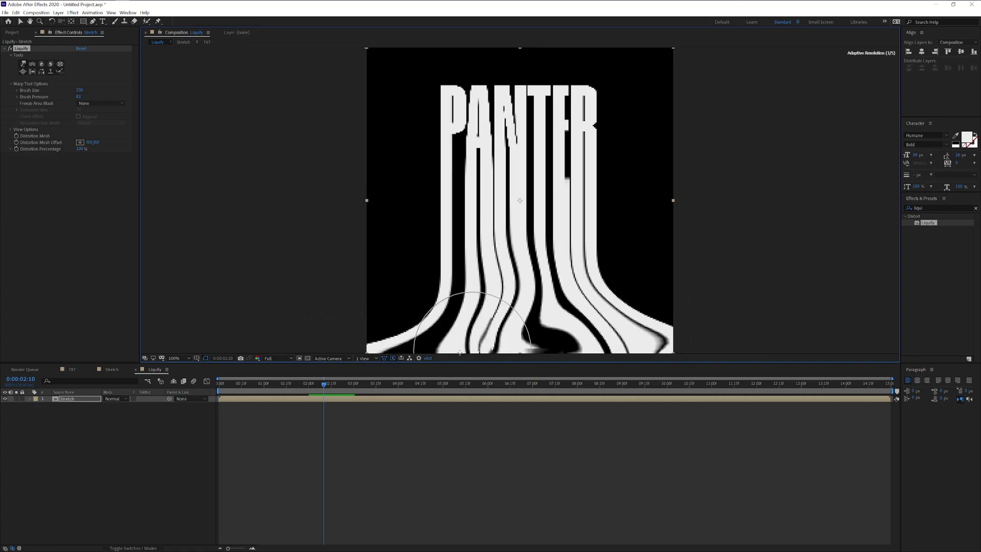
key("comma")
left_click_drag(79, 90, 62, 90)
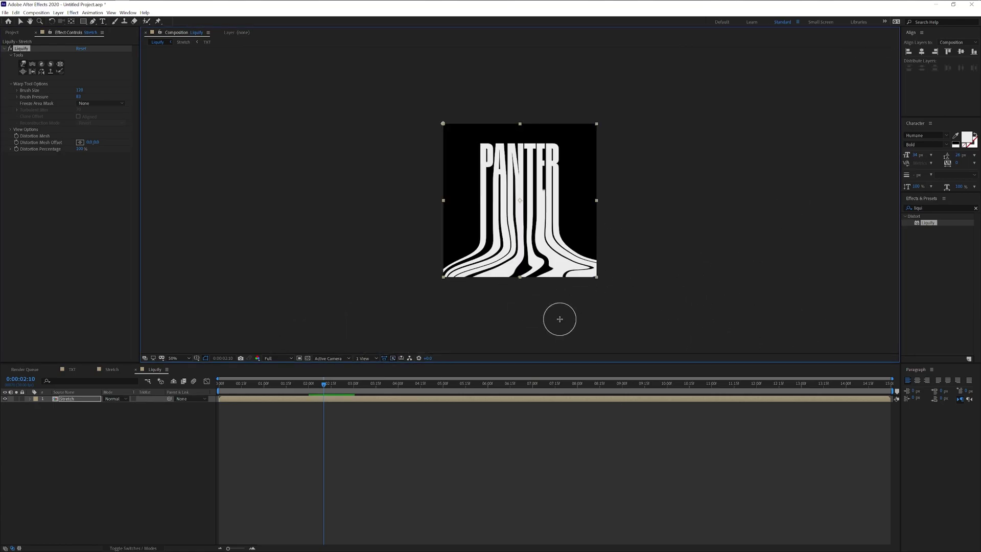
mouse_move(558, 317)
left_mouse_down()
mouse_move(470, 257)
mouse_move(550, 279)
left_mouse_up()
key("period")
key("comma")
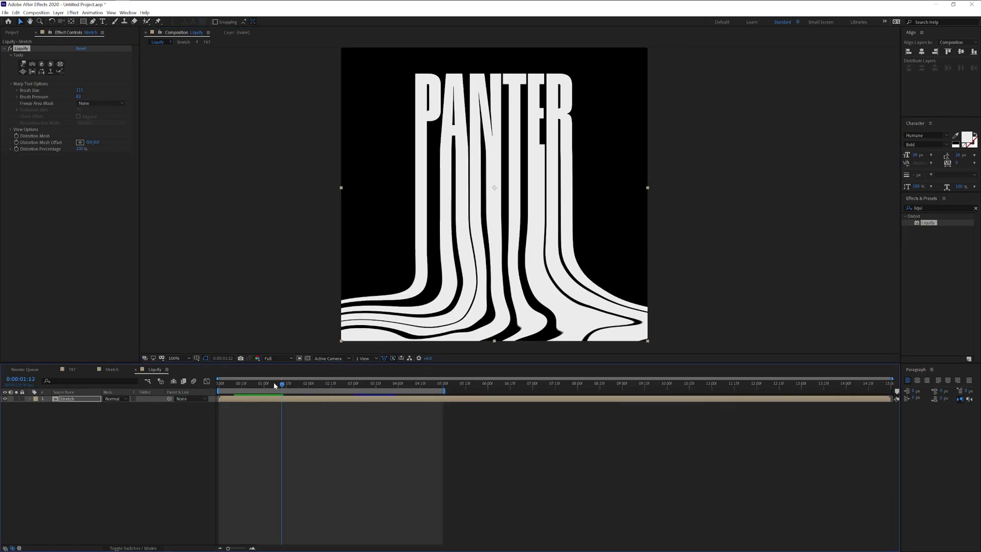
left_click_drag(274, 382, 244, 384)
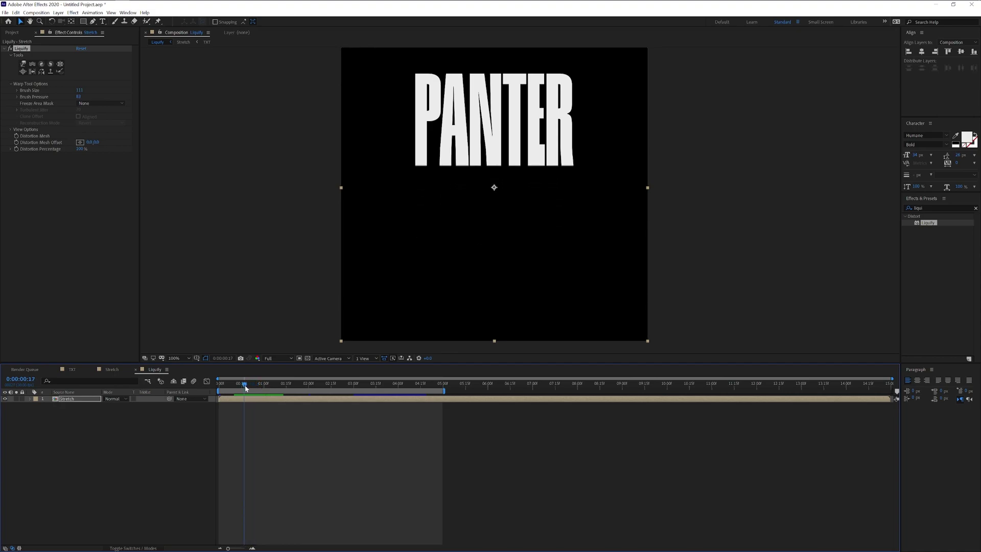
key("space")
key("space")
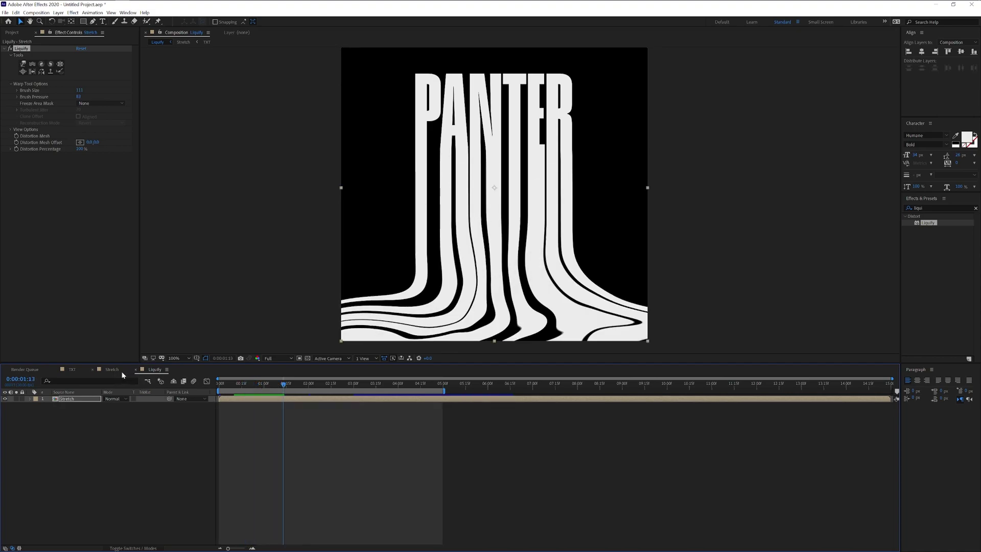
Step: In the Stretch composition, shift the Stretch keyframes later, to around 11–14 s
left_click(113, 369)
left_click_drag(513, 465, 310, 432)
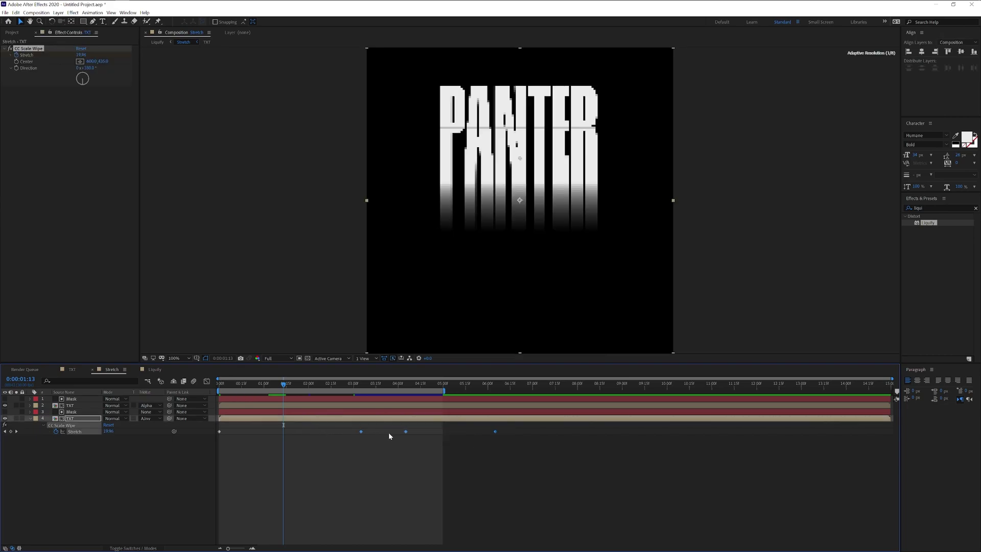
left_click_drag(361, 432, 710, 400)
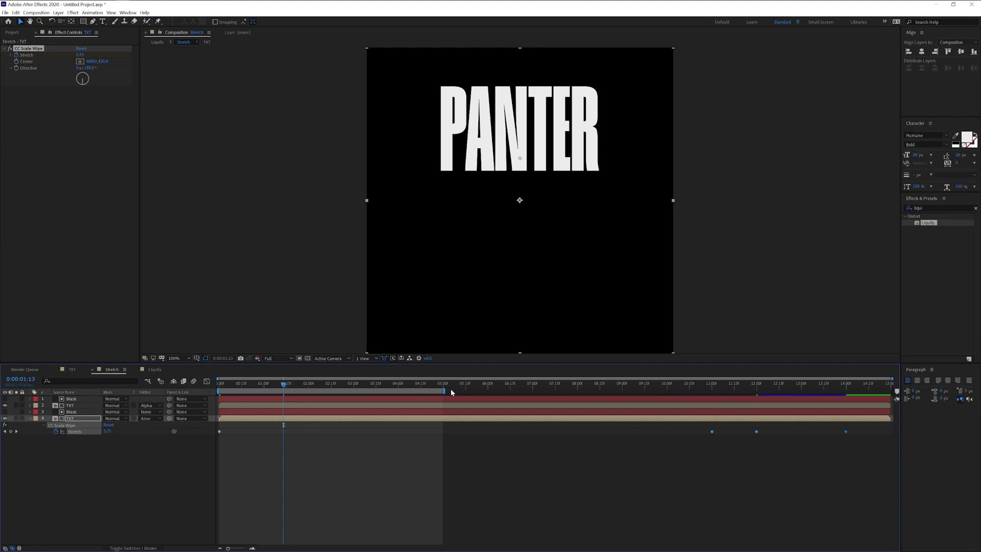
Step: Extend the Stretch work area to about 0:14, preview the retimed stretch, and return to Liquify
left_click_drag(446, 390, 892, 391)
left_click(381, 474)
key("space")
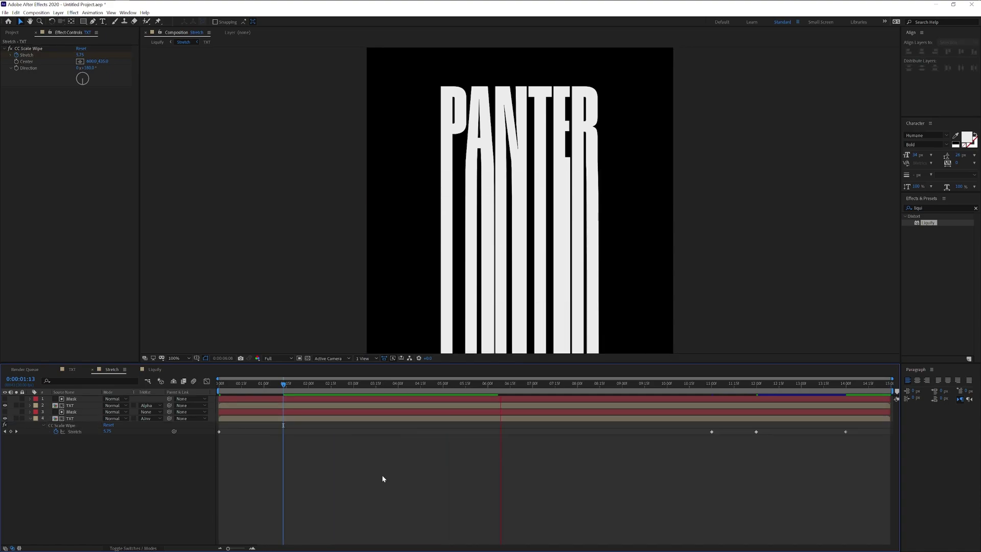
left_click(155, 369)
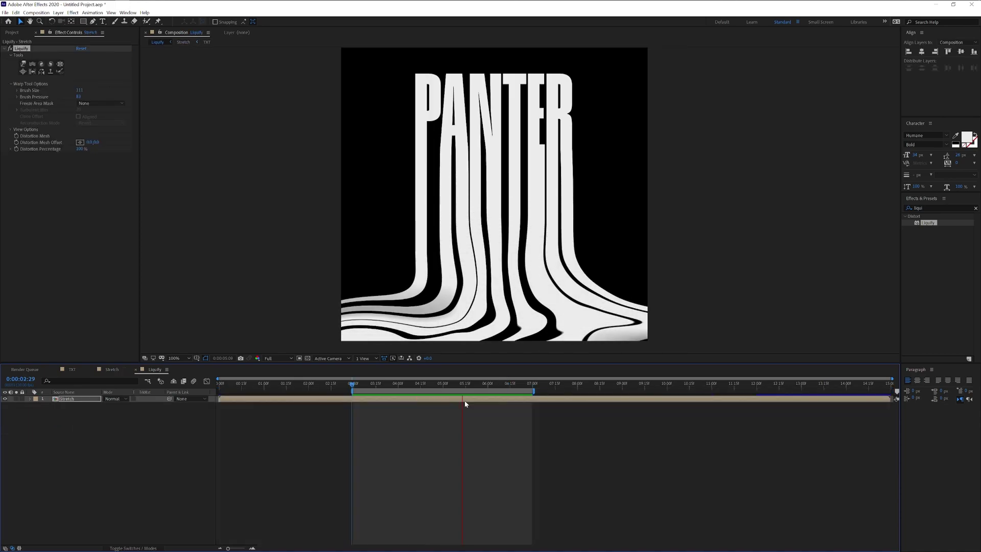